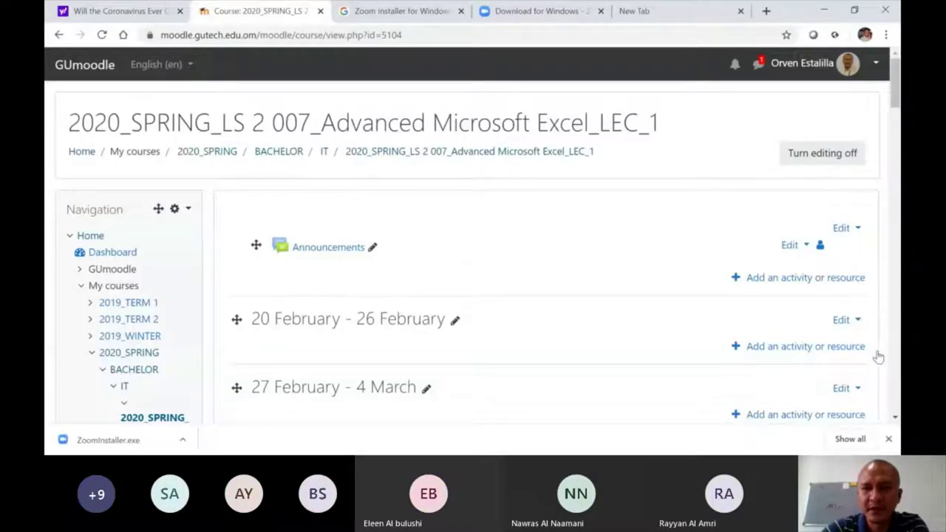
Open the Survey on Accessing Online Video Lessons from the 19 March - 25 March section and review its details
drag(898, 100, 898, 196)
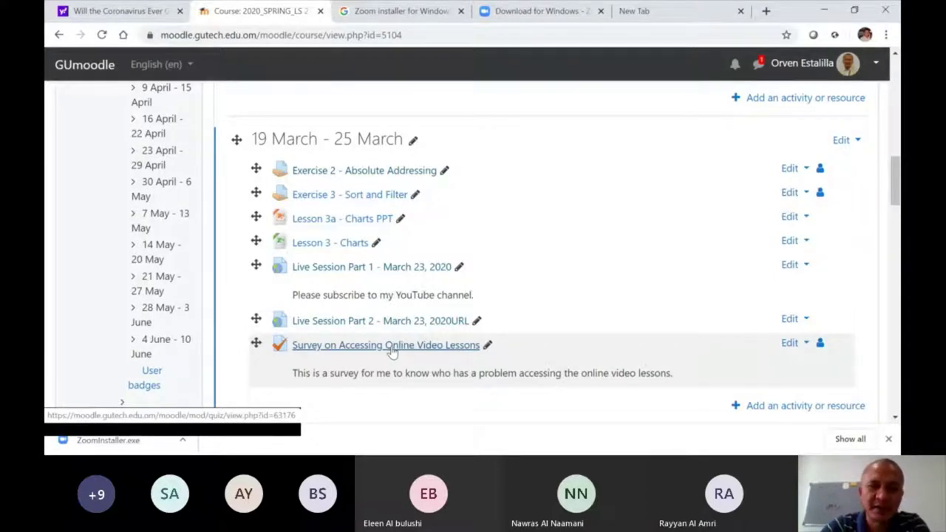
click(391, 352)
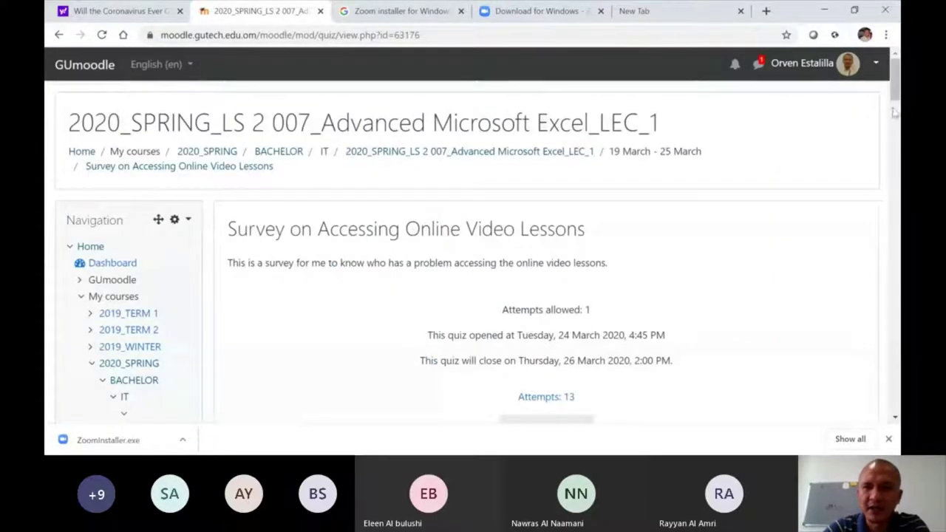
scroll(894, 79, down, 3)
scroll(895, 103, up, 3)
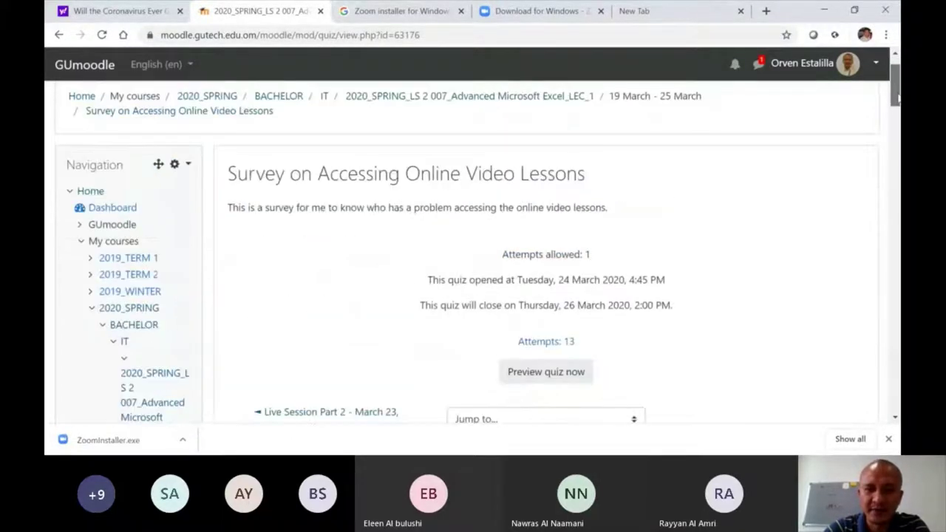
scroll(895, 100, down, 1)
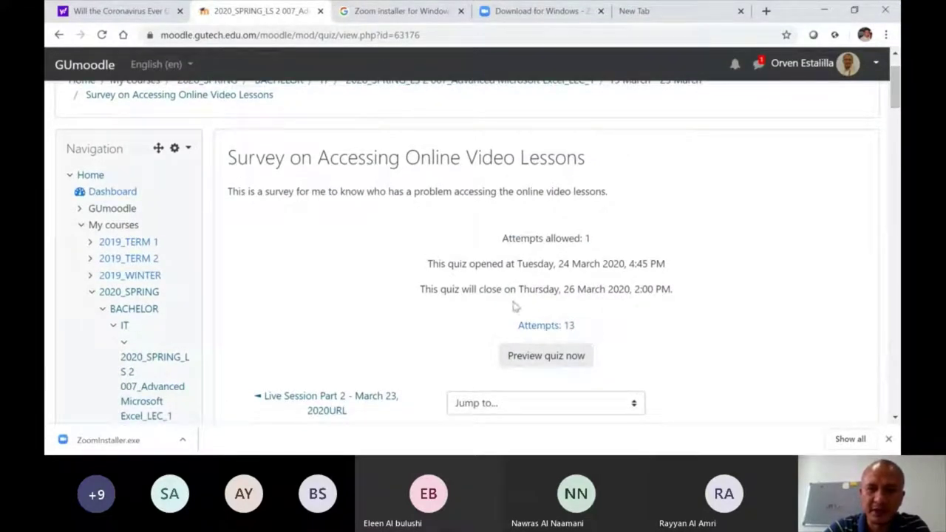
drag(895, 87, 895, 73)
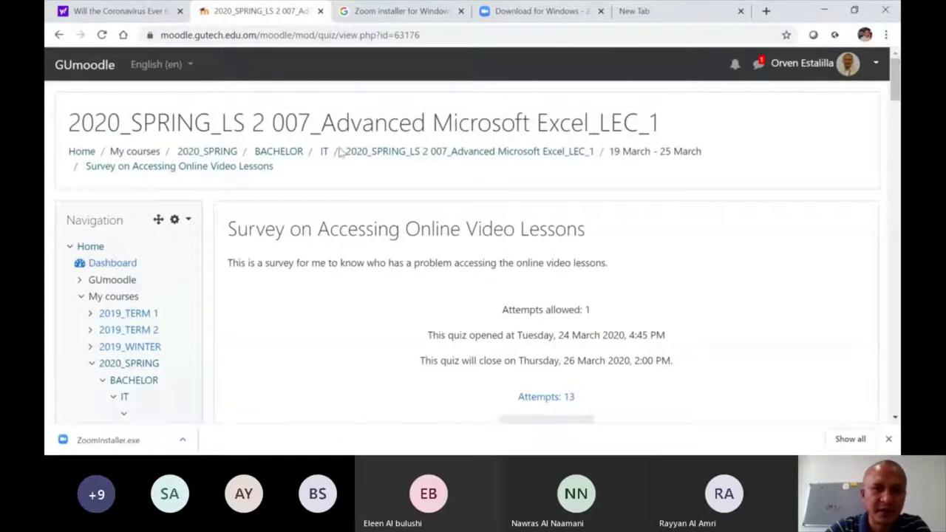
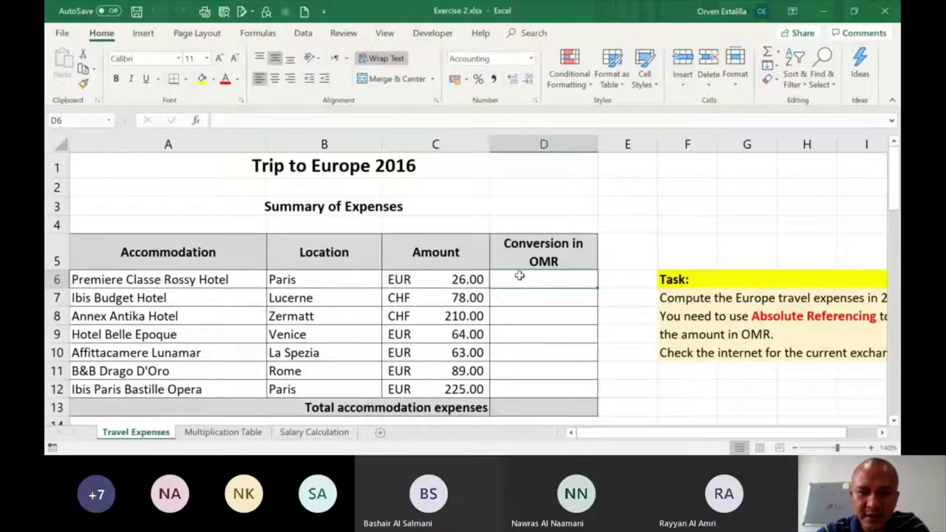
In Exercise 2.xlsx in Excel, enter 9 as a trial value in the Premiere Classe Rossy Hotel's OMR conversion cell
text(9)
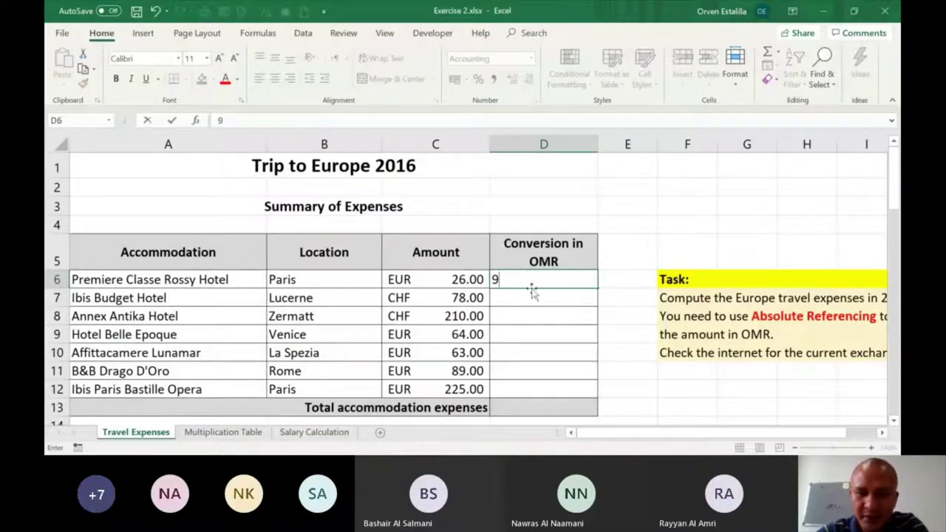
key(Return)
click(539, 276)
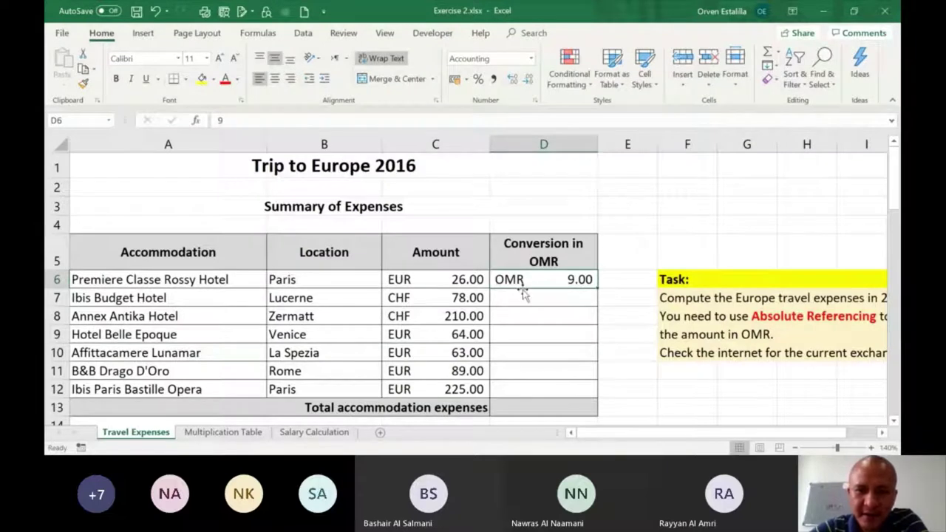
Format the Premiere Classe Rossy Hotel's conversion cell as Accounting with the OMR symbol and two decimal places
click(530, 59)
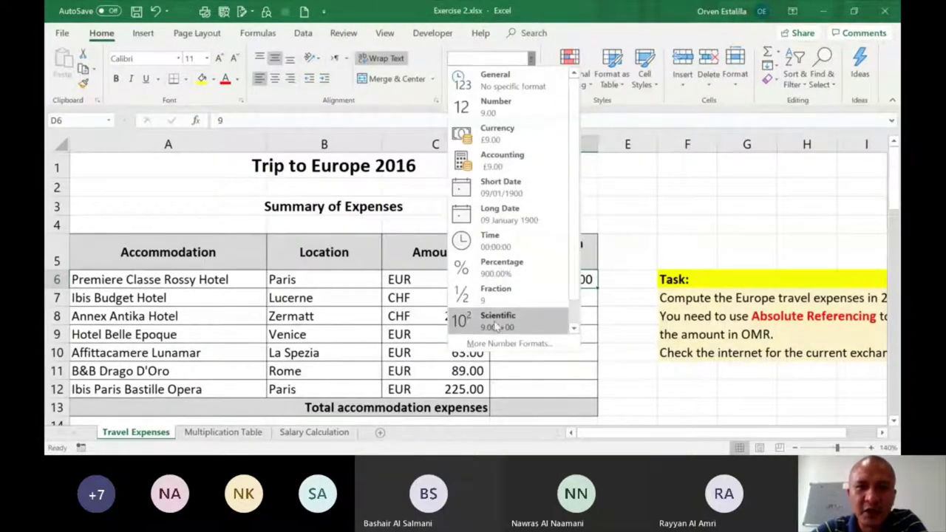
click(507, 344)
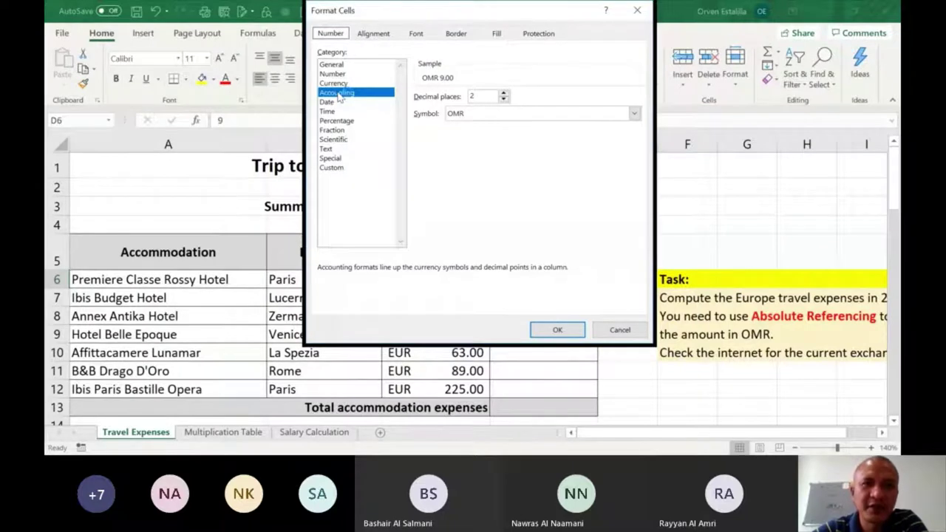
click(334, 83)
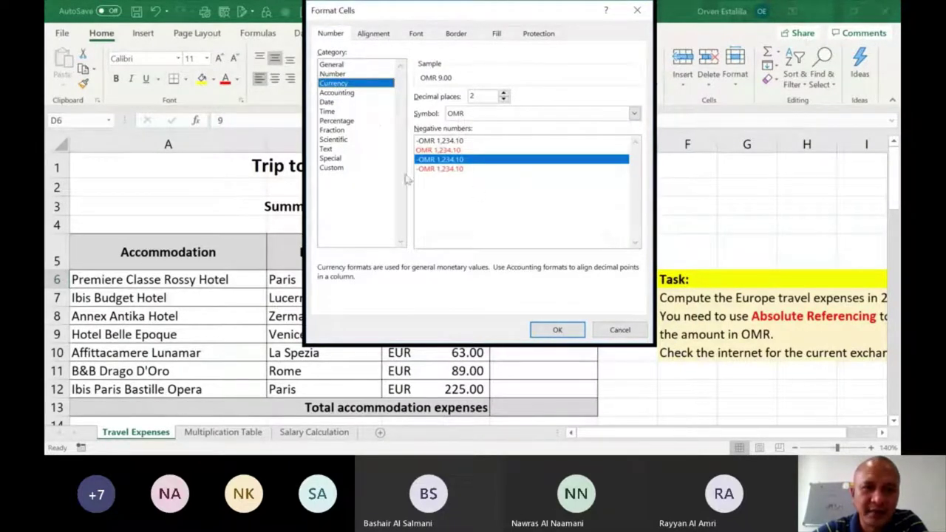
click(349, 93)
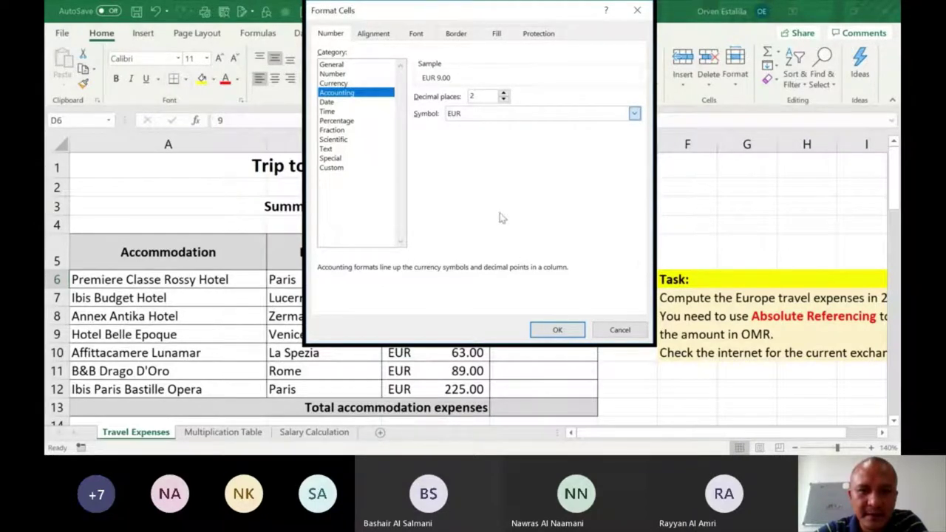
text(OMR)
click(555, 331)
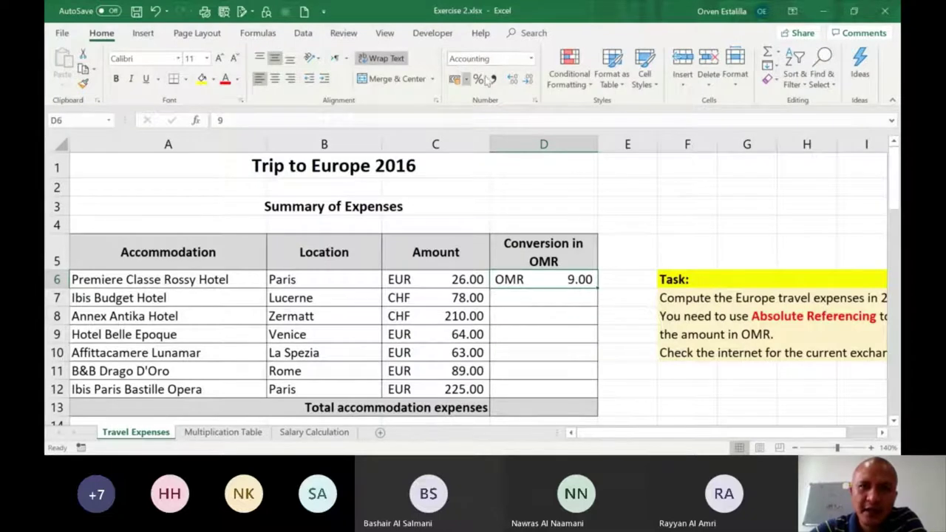
click(536, 103)
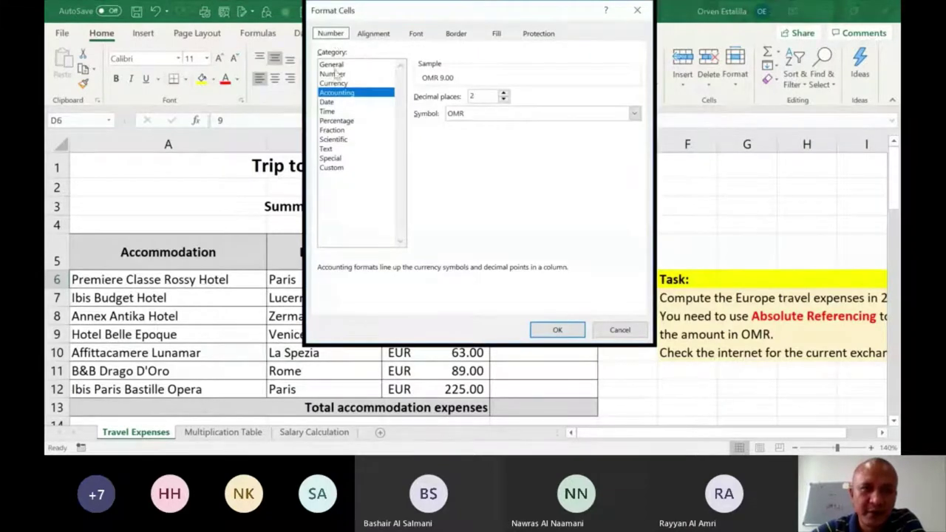
click(559, 330)
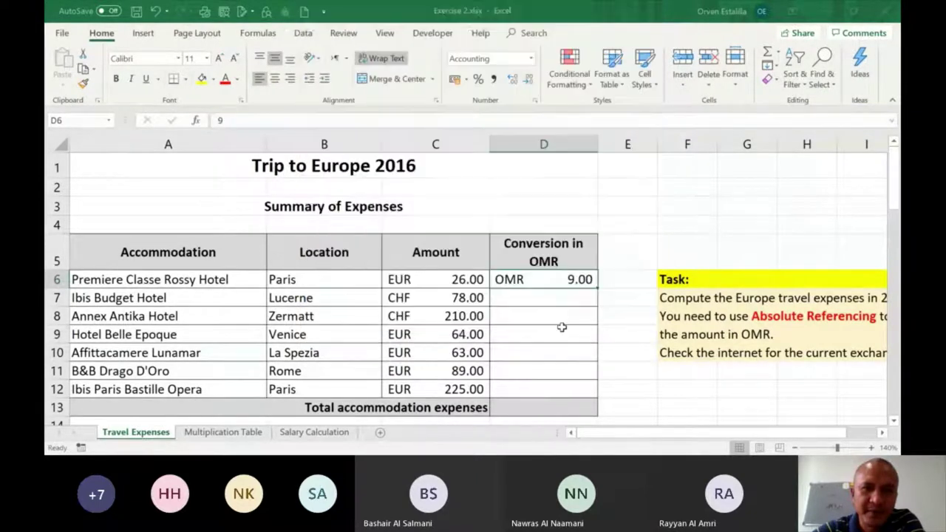
Clear the contents of the accommodation table's OMR conversion cells, D6 to D12
drag(544, 279, 543, 389)
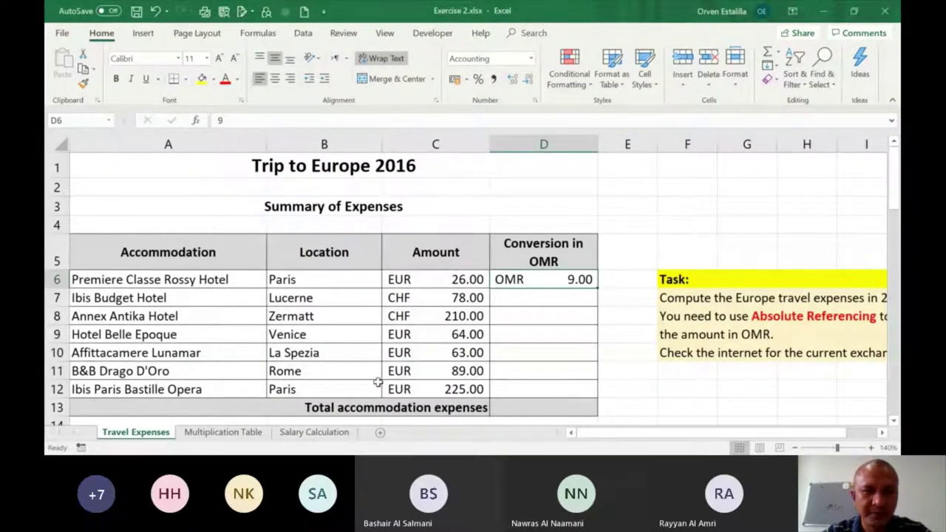
drag(534, 278, 534, 389)
click(545, 281)
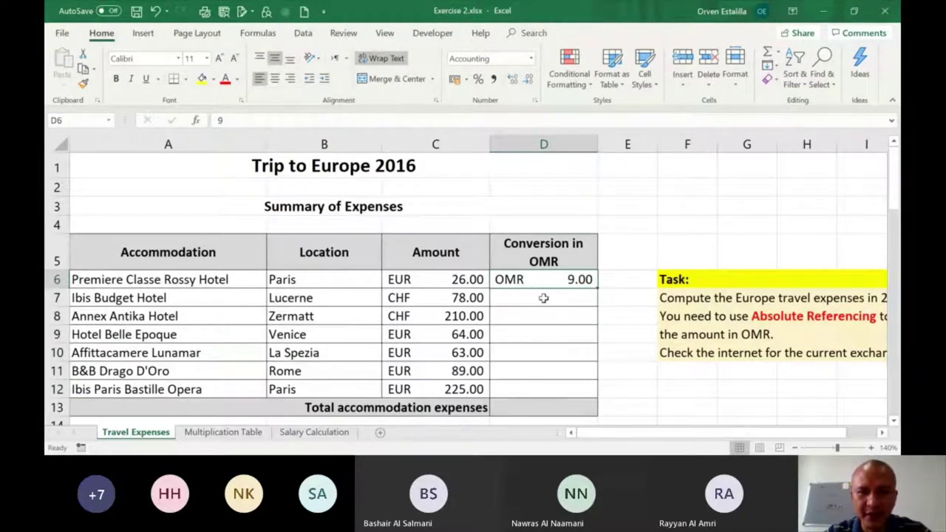
click(543, 298)
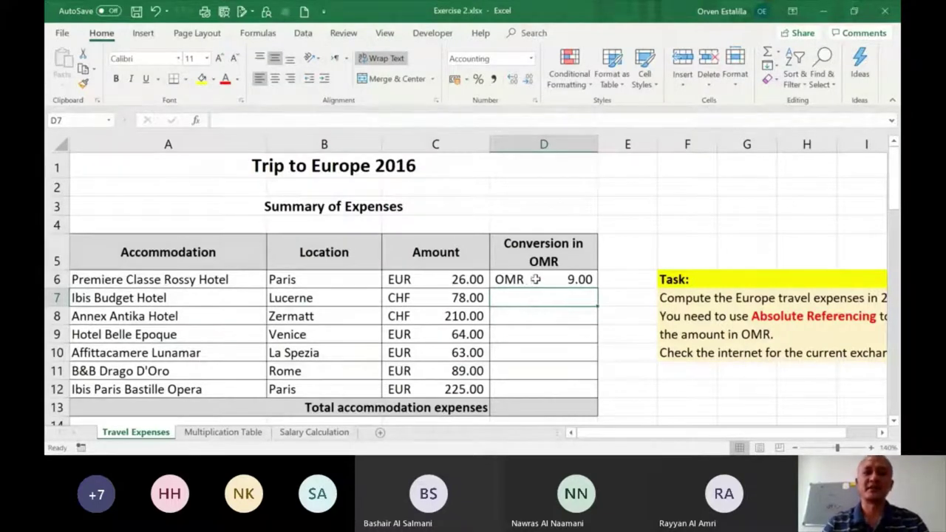
click(537, 278)
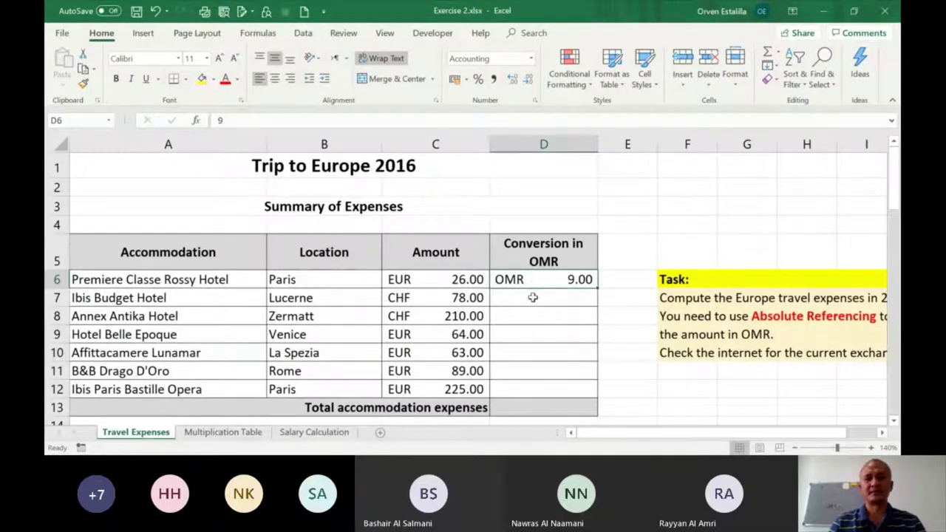
double_click(541, 281)
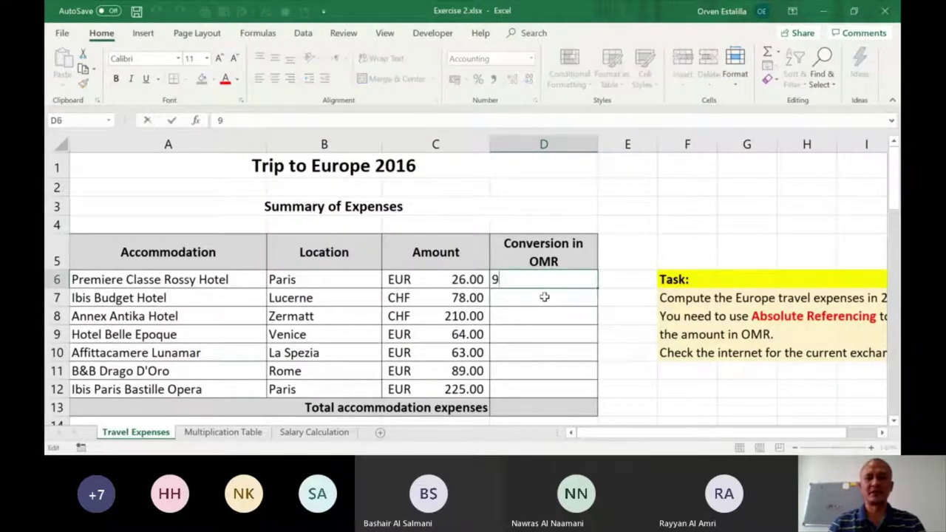
click(548, 316)
drag(545, 278, 553, 383)
key(Delete)
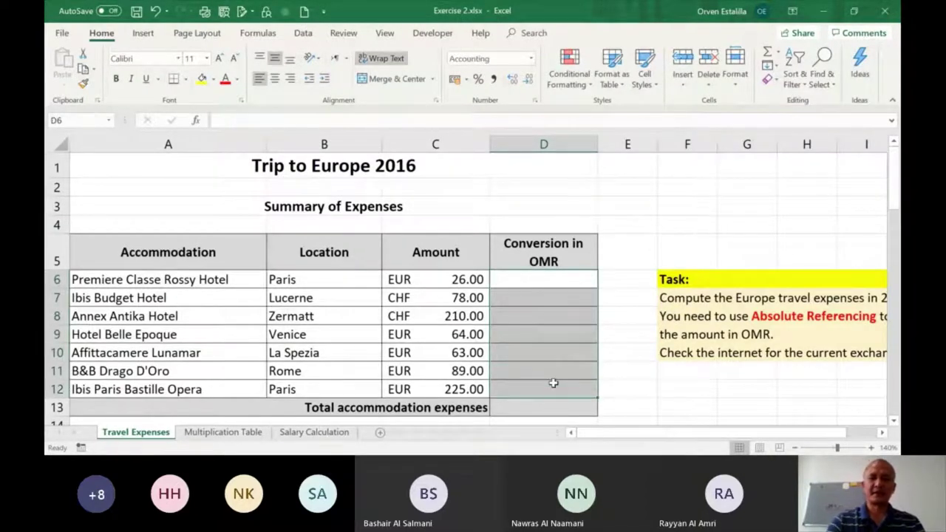
Review the Travel Expenses sheet's total cells, from total accommodation expenses down to the overall Total Expenses
click(543, 408)
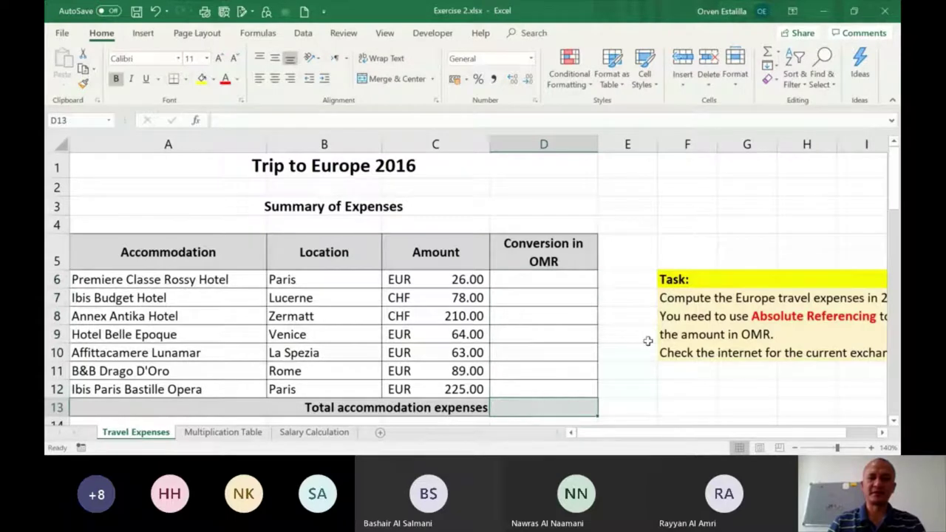
scroll(898, 218, down, 2)
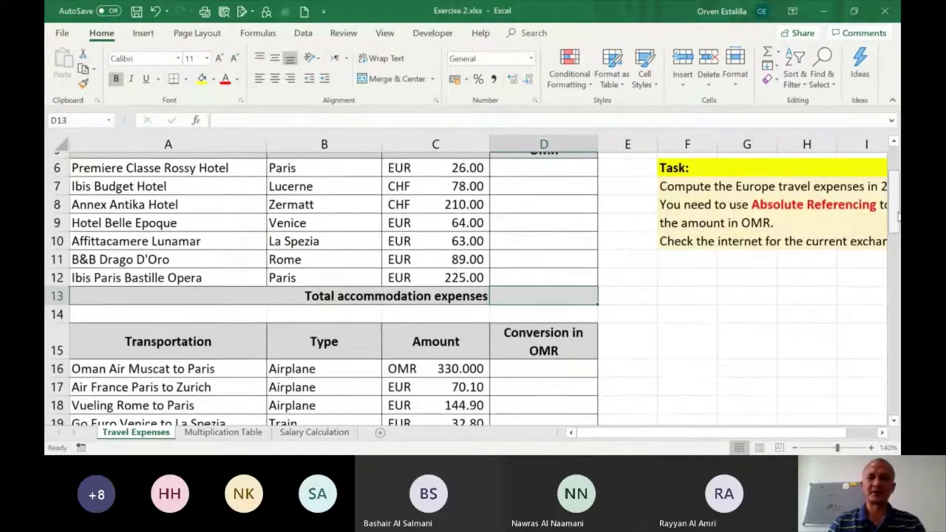
drag(898, 218, 900, 405)
click(549, 402)
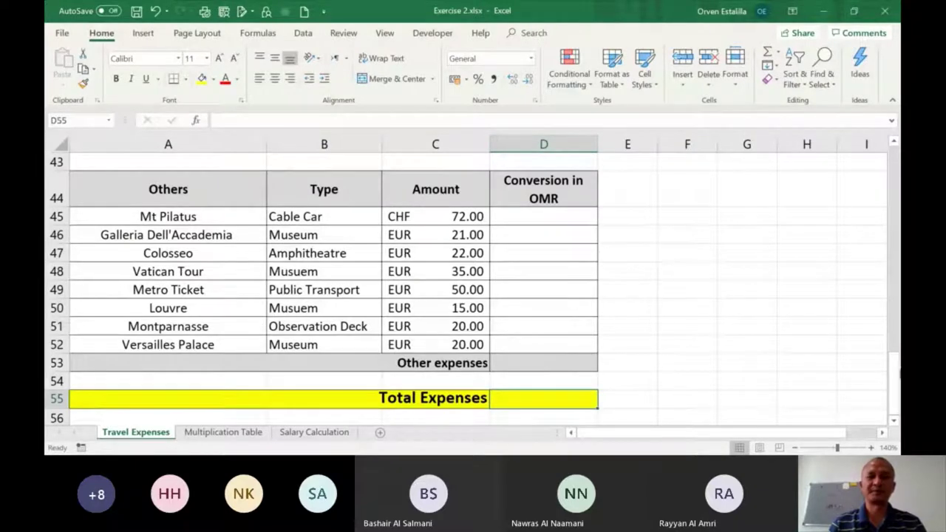
drag(899, 383, 899, 382)
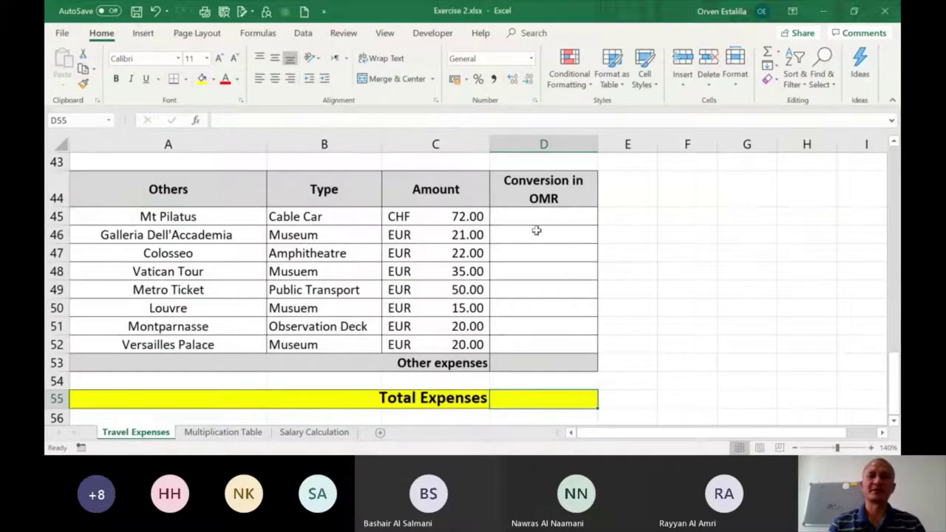
On the Multiplication Table sheet, enter 81 as a trial product where row 9 meets column 9
click(223, 434)
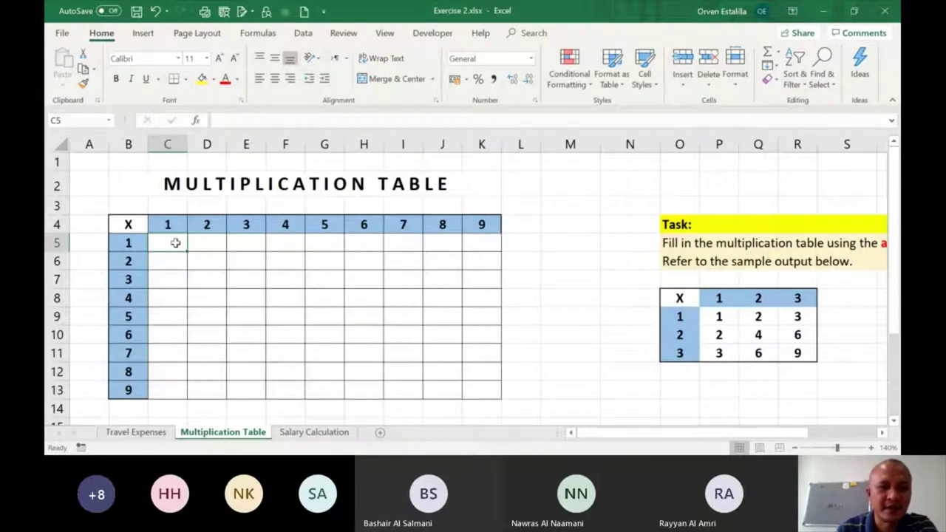
click(489, 387)
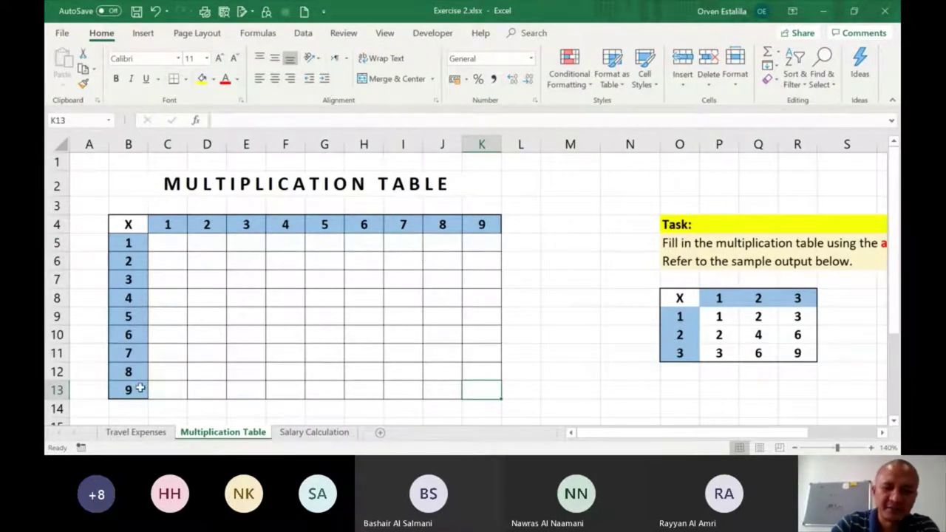
text(81)
key(Return)
key(Up)
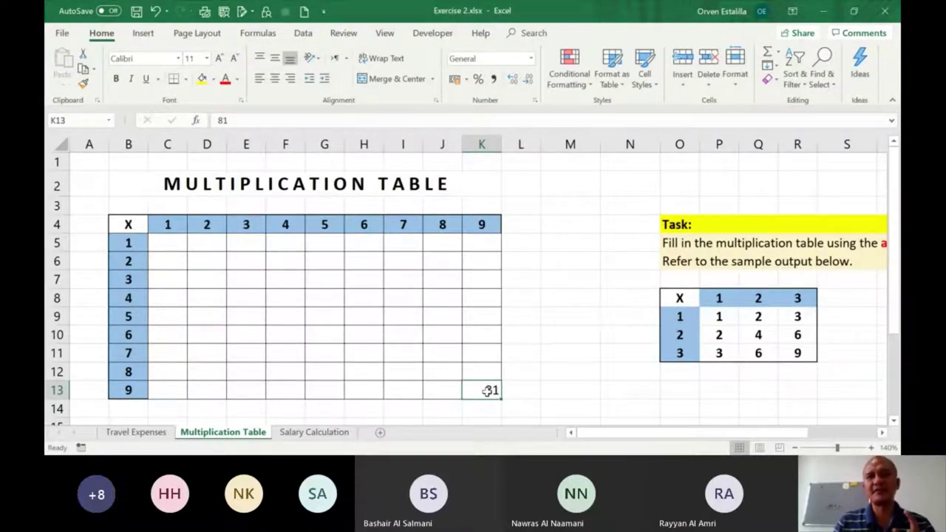
Clear the trial product from cell K13 of the multiplication table
click(164, 242)
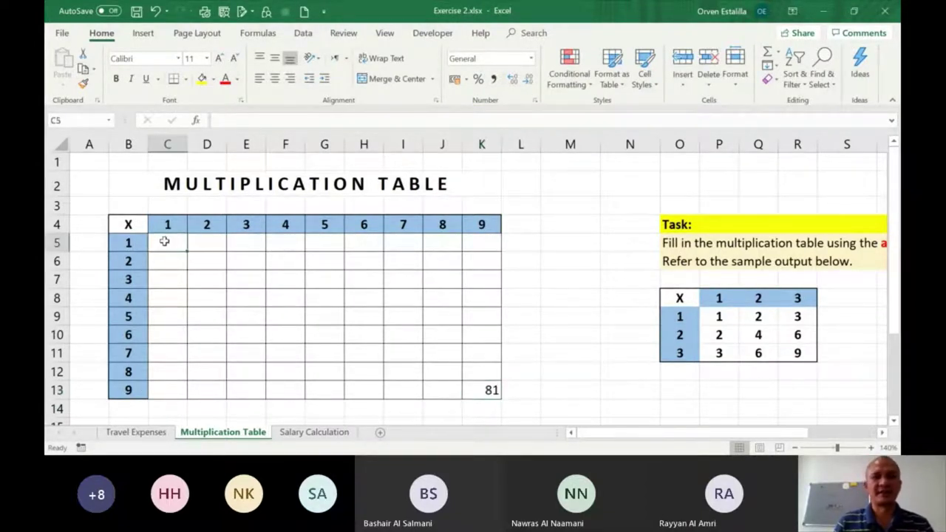
click(490, 390)
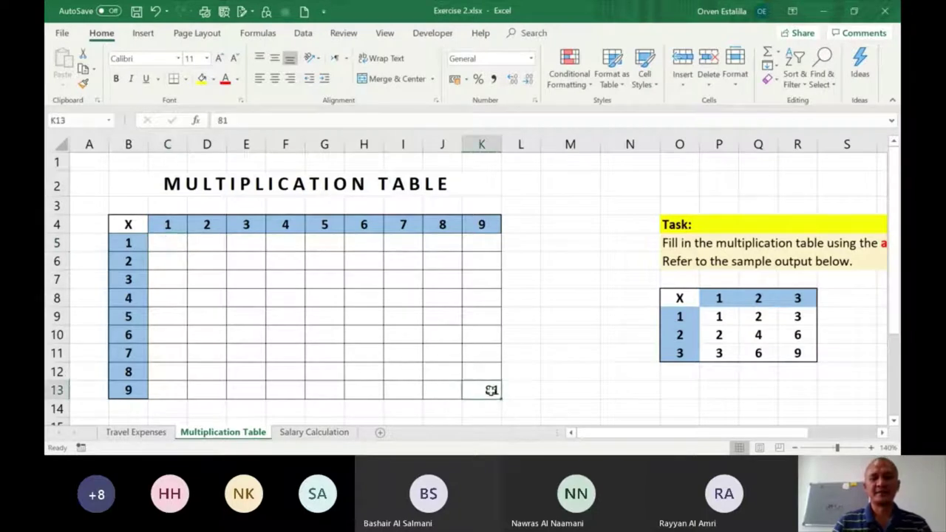
key(Delete)
Examine the Salary Calculation sheet's net salary column, deduction rates and withholding tax column, and return to the Travel Expenses sheet
click(312, 433)
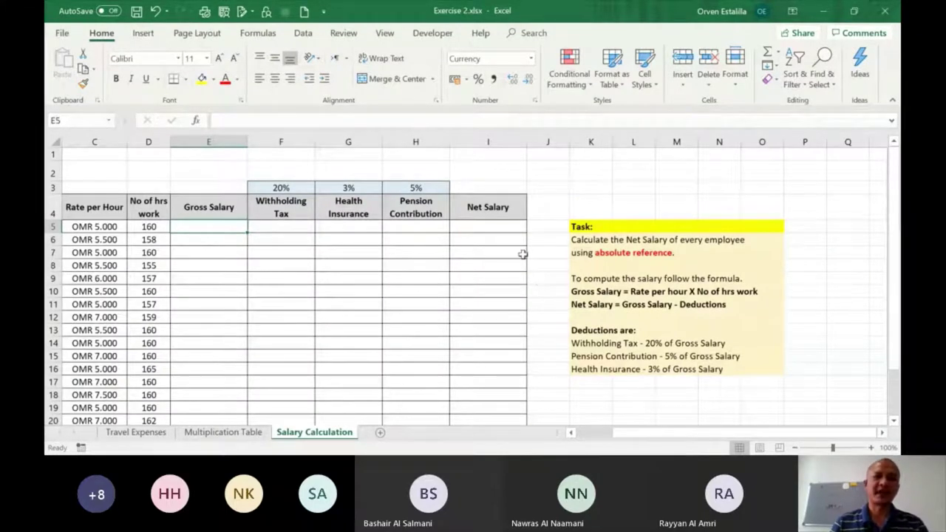
click(479, 230)
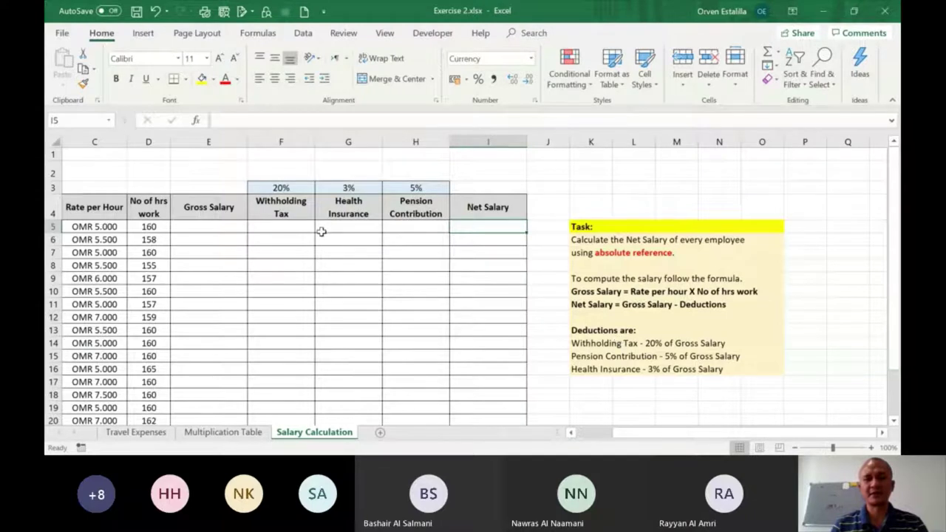
click(286, 189)
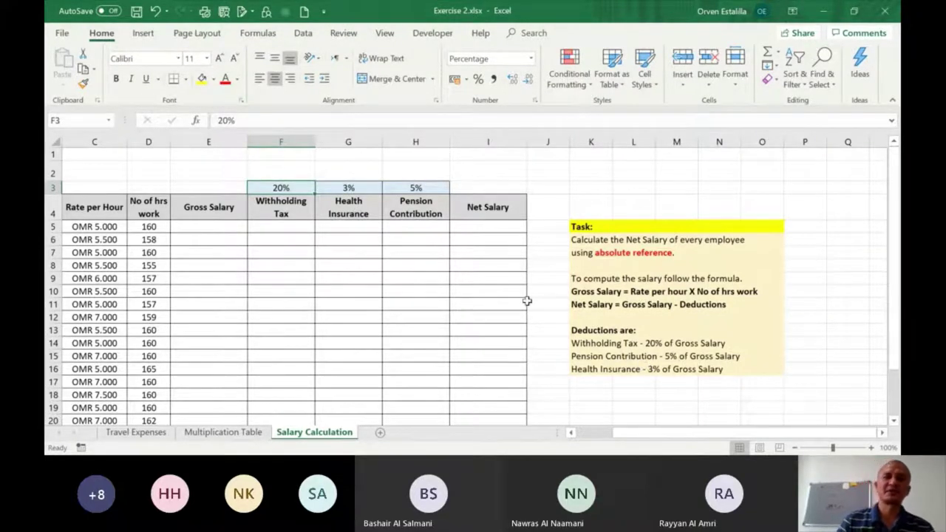
click(429, 193)
click(289, 228)
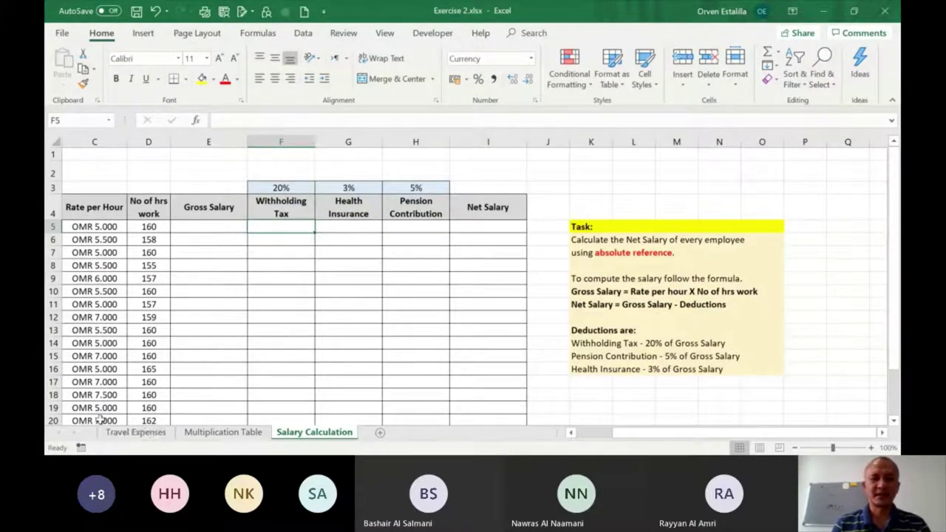
click(126, 434)
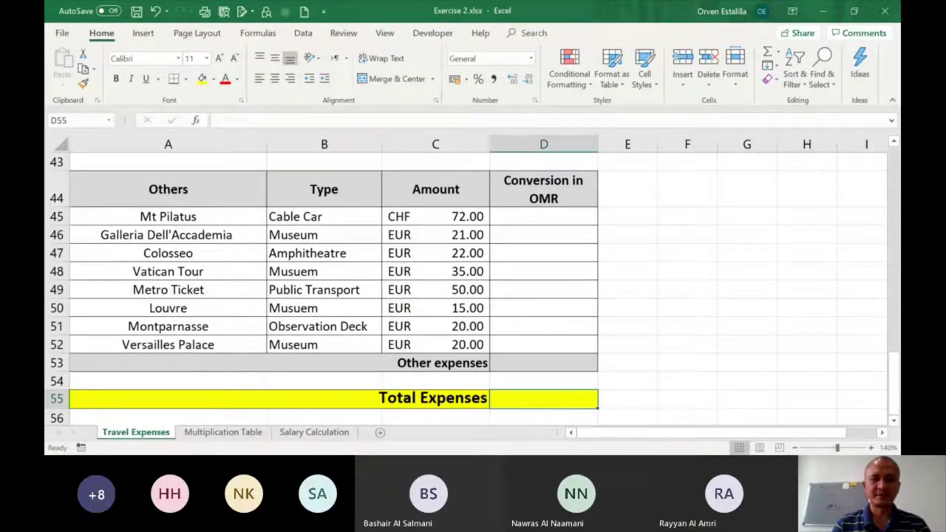
Close the Exercise 2 workbook without saving its changes
key(ctrl+w)
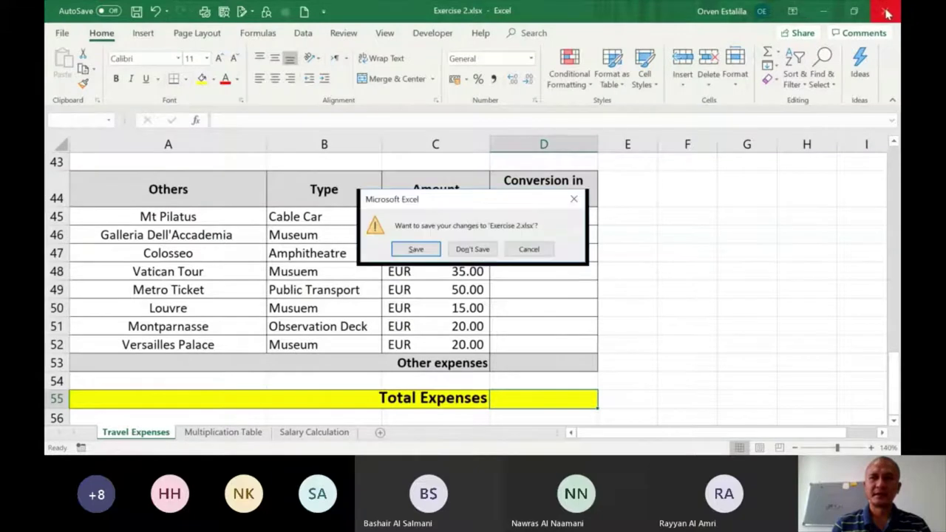
click(473, 251)
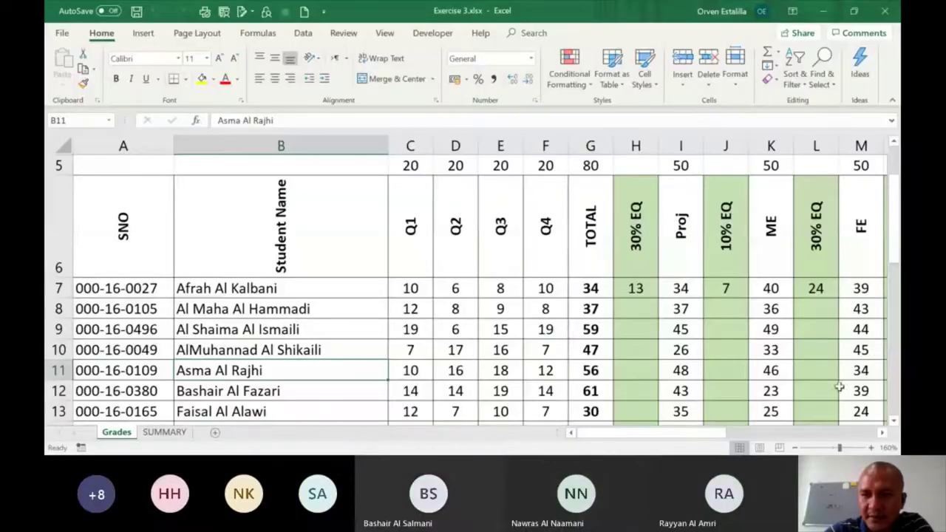
Examine the quiz 30% EQ formula in H7 of Exercise 3's Grades sheet and the absolute addressing task below the grade table
click(794, 448)
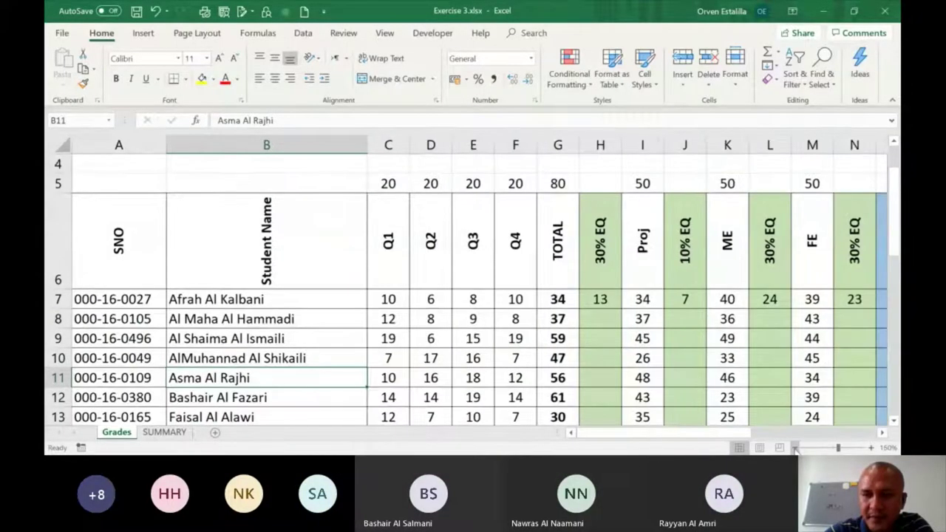
click(794, 448)
click(794, 448)
click(794, 448)
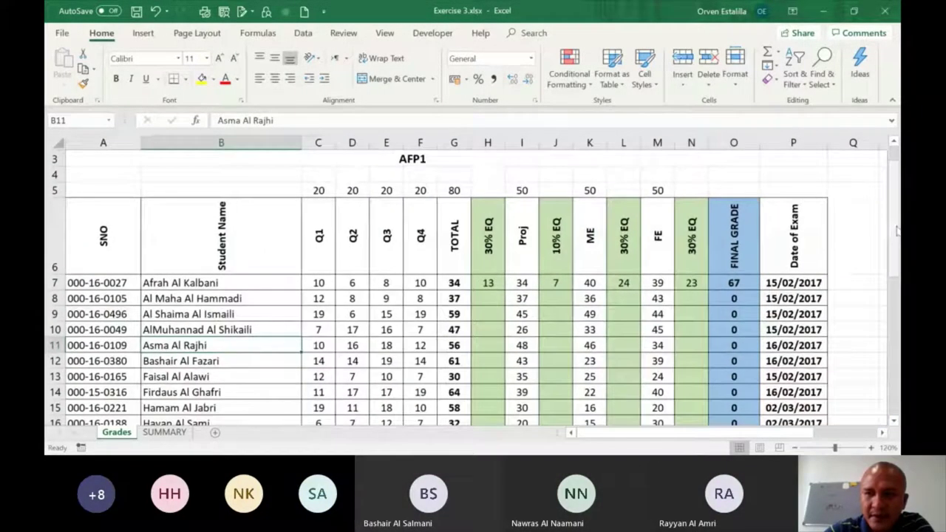
drag(895, 207, 899, 211)
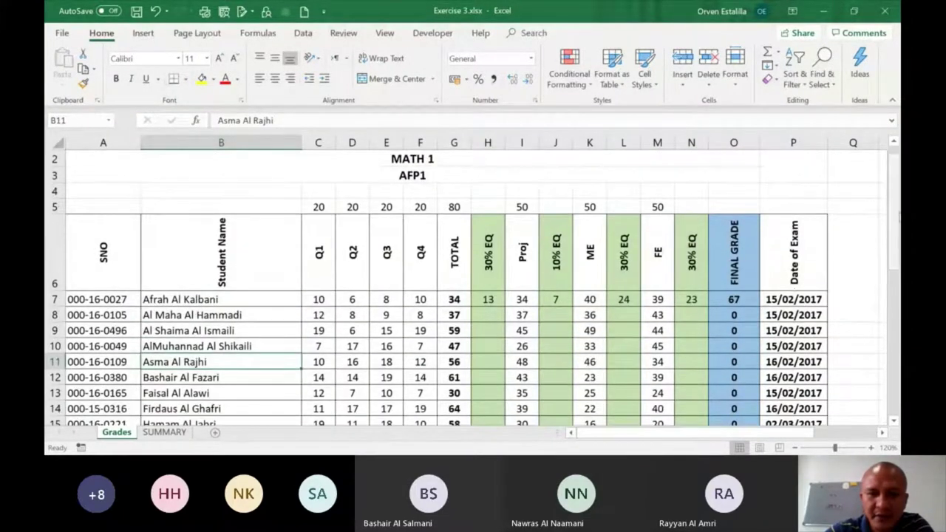
double_click(488, 301)
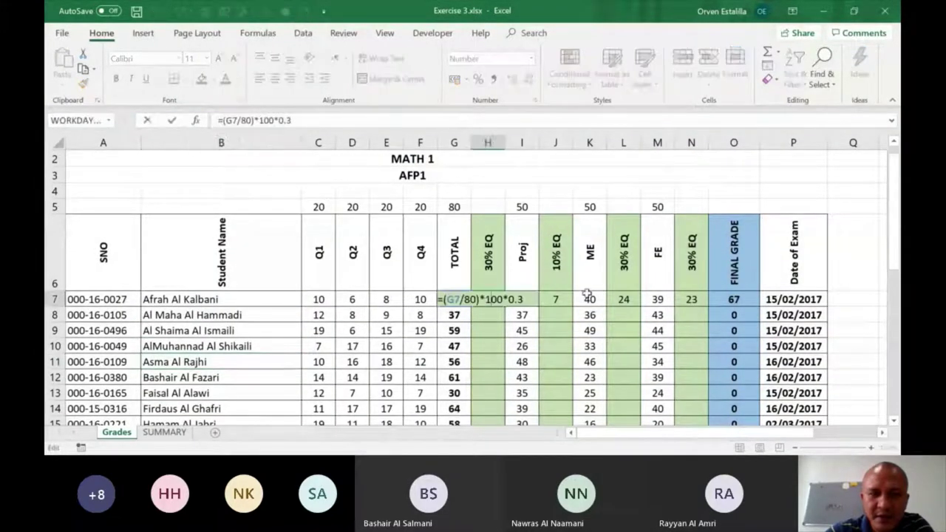
key(Escape)
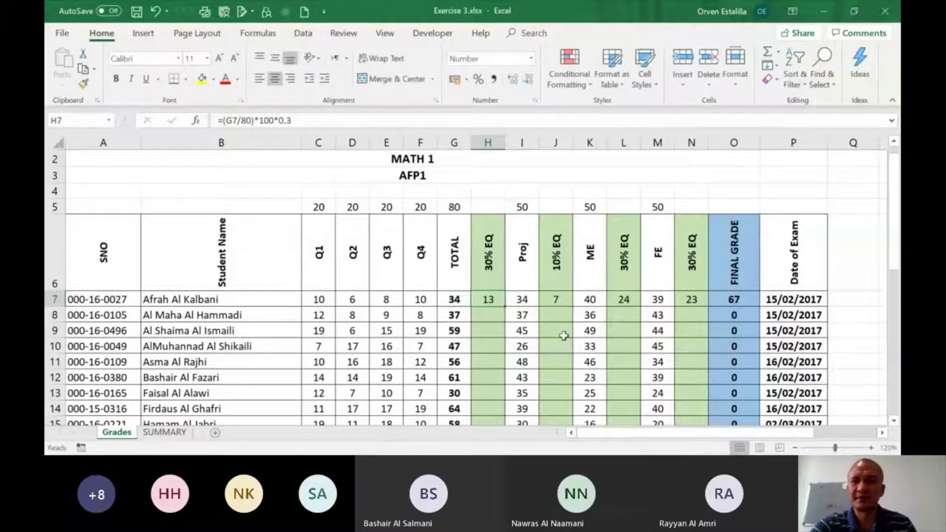
drag(895, 211, 895, 247)
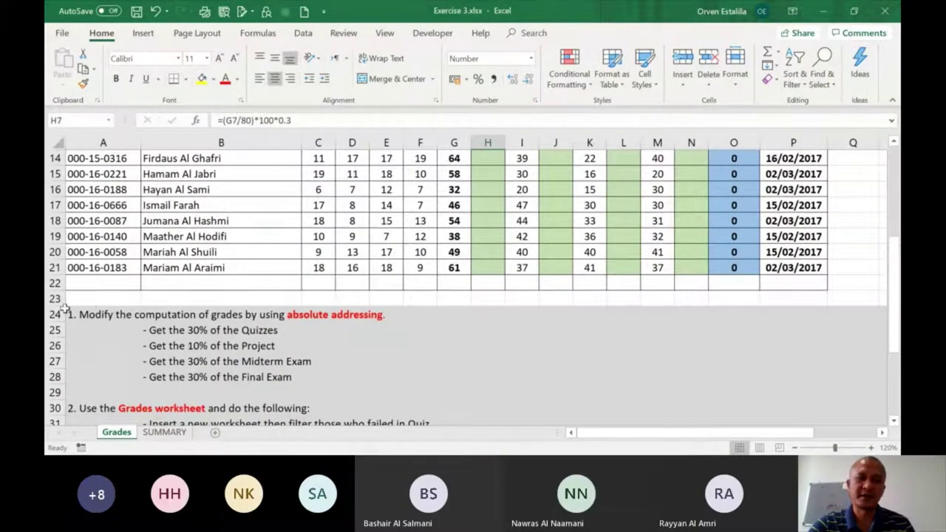
drag(899, 306, 894, 232)
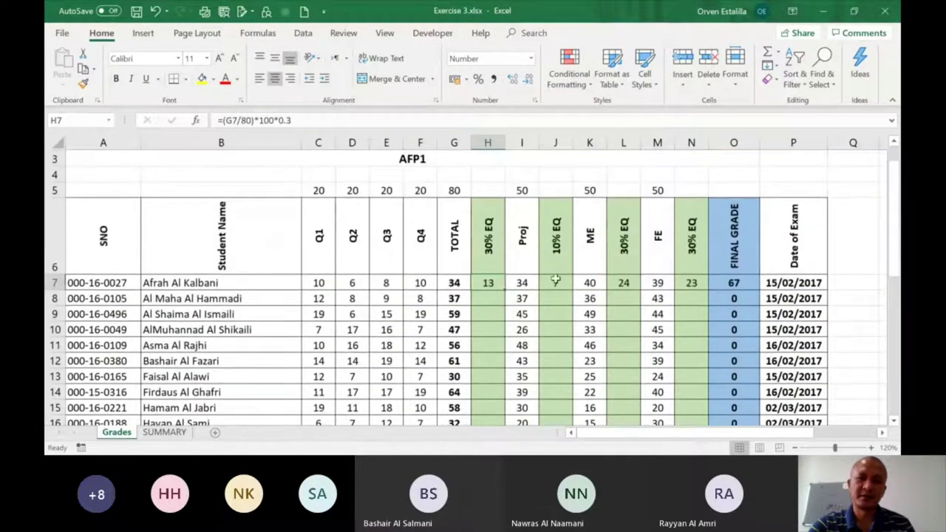
Review the equivalent-grade formulas for quizzes, project, midterm and final exam in H7, J7, L7 and N7
double_click(493, 287)
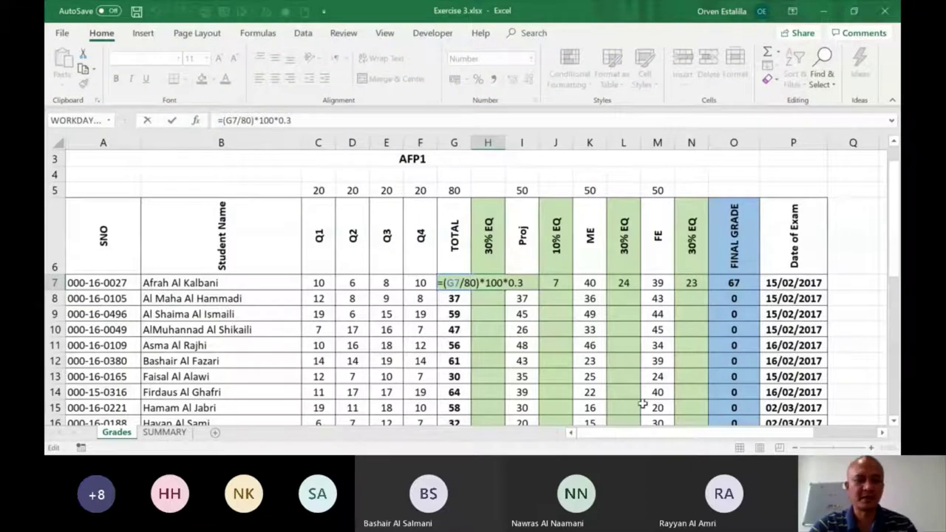
key(Return)
click(559, 282)
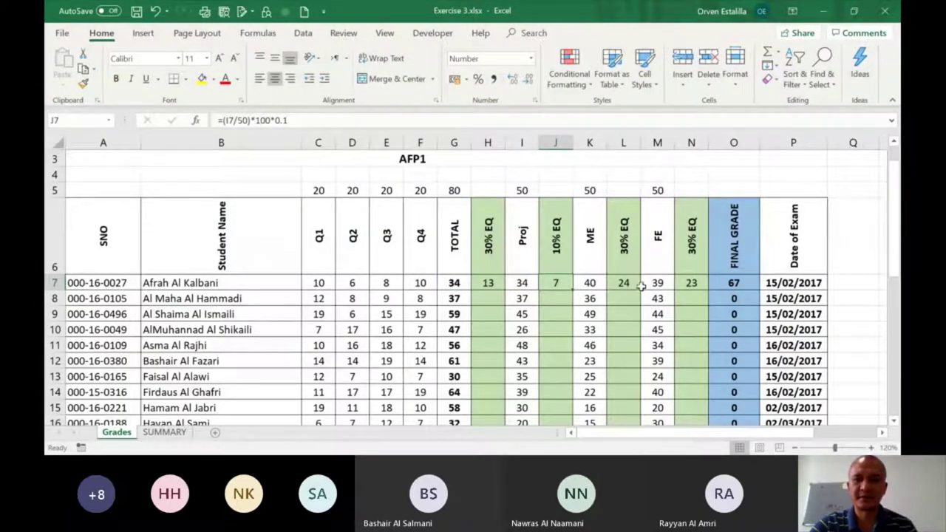
click(629, 282)
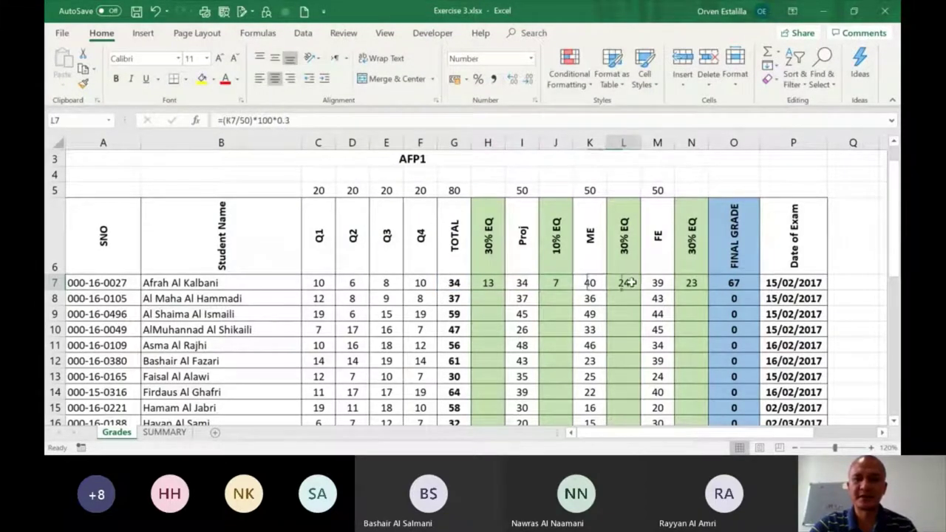
click(690, 283)
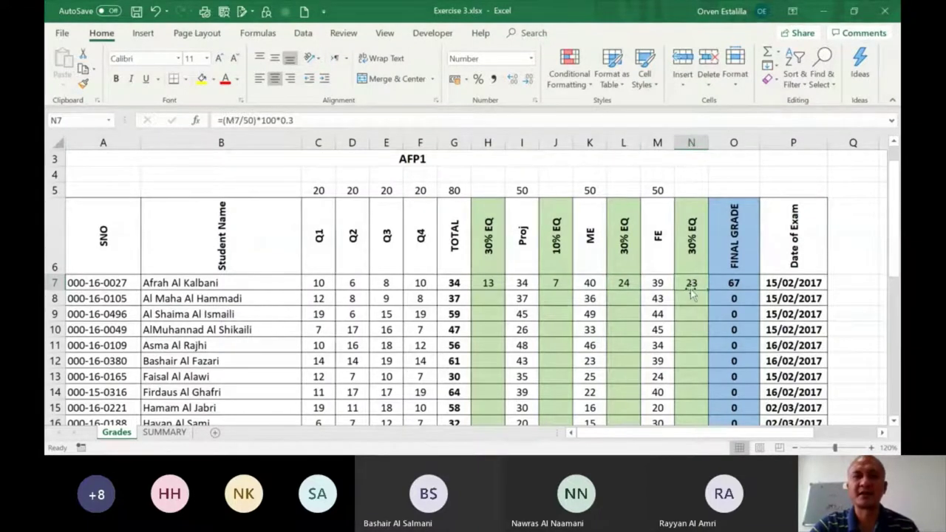
click(625, 283)
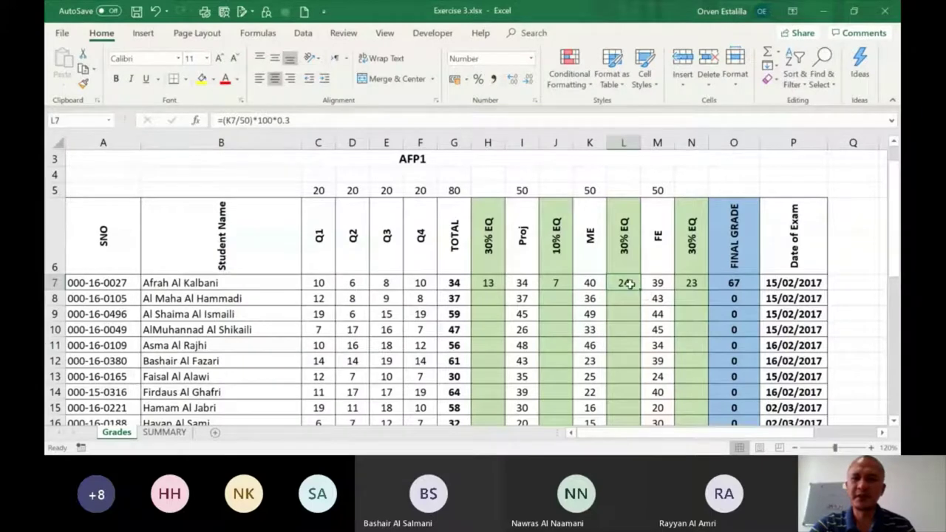
Read the filtering tasks for the Grades worksheet and the sorting tasks for the Summary worksheet below the grade table
drag(893, 235, 894, 301)
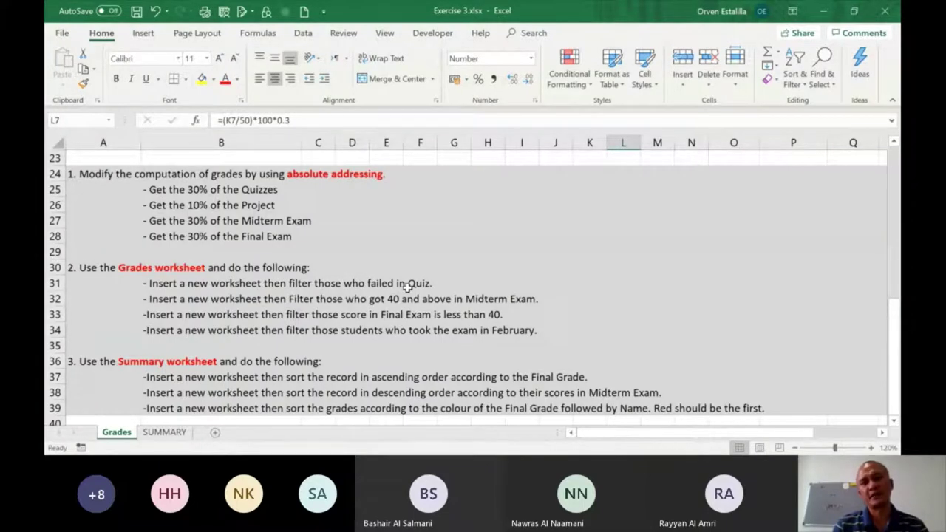
drag(896, 327, 896, 319)
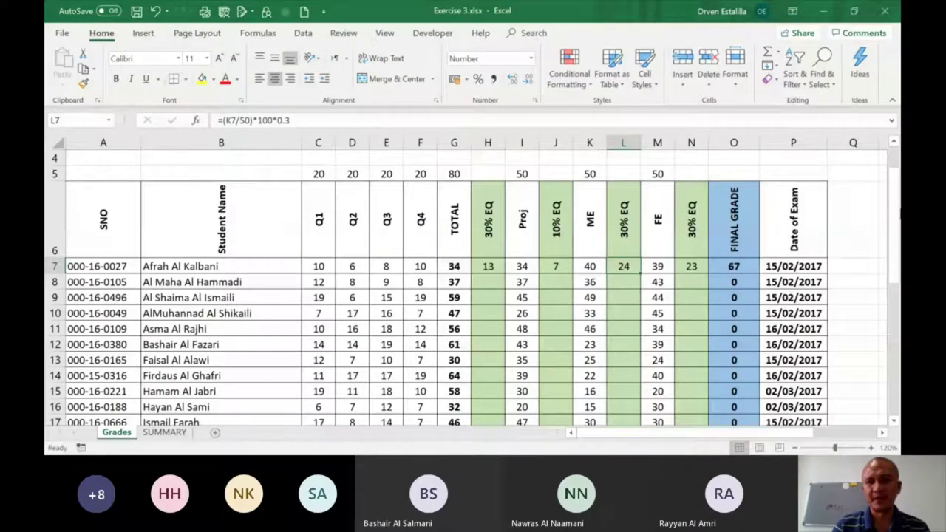
drag(894, 222, 895, 352)
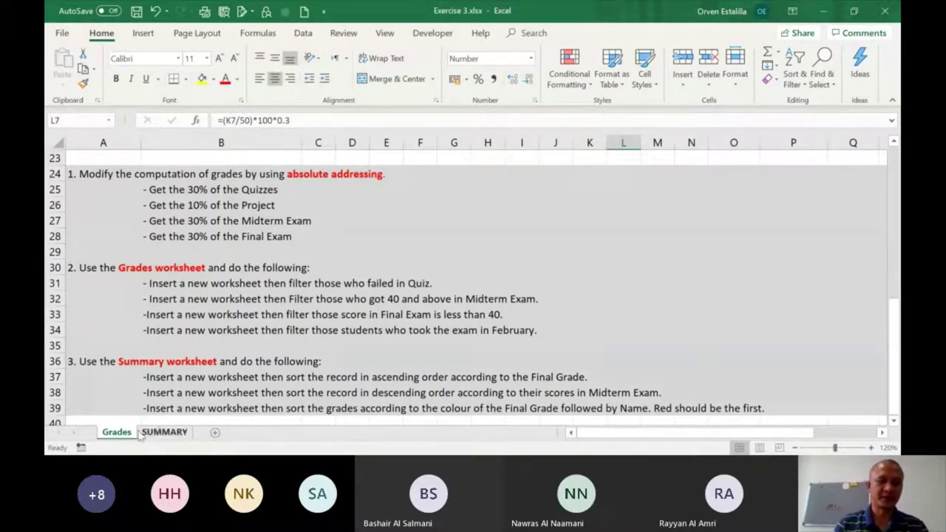
click(208, 364)
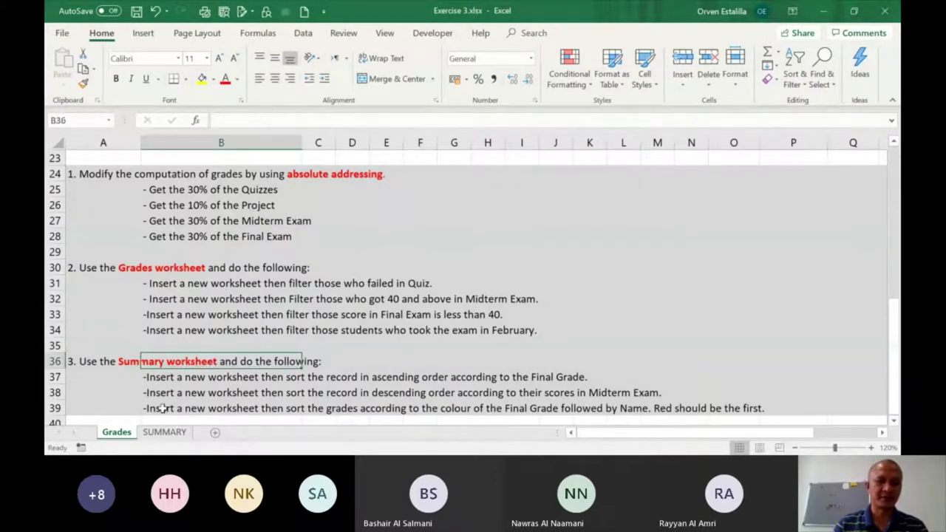
Create a copy of the Grades sheet at the end of the Exercise 3 workbook
right_click(121, 437)
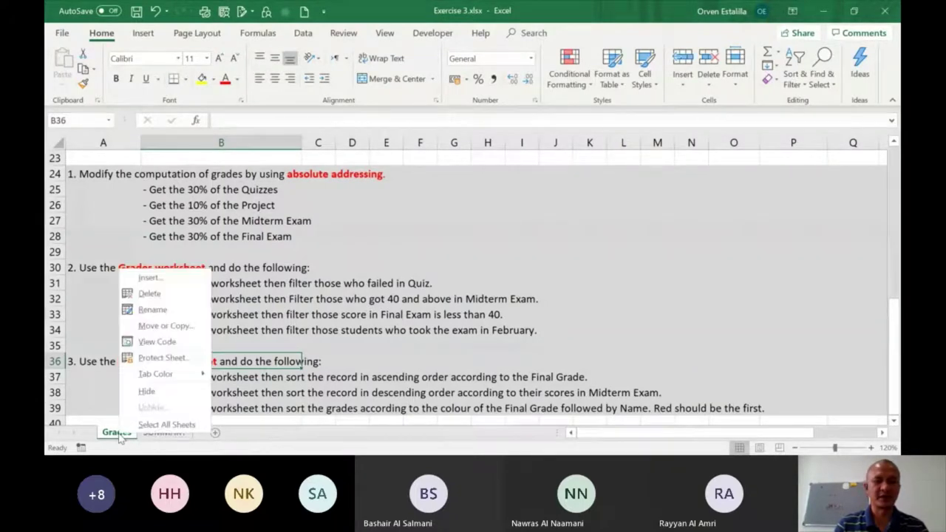
click(164, 325)
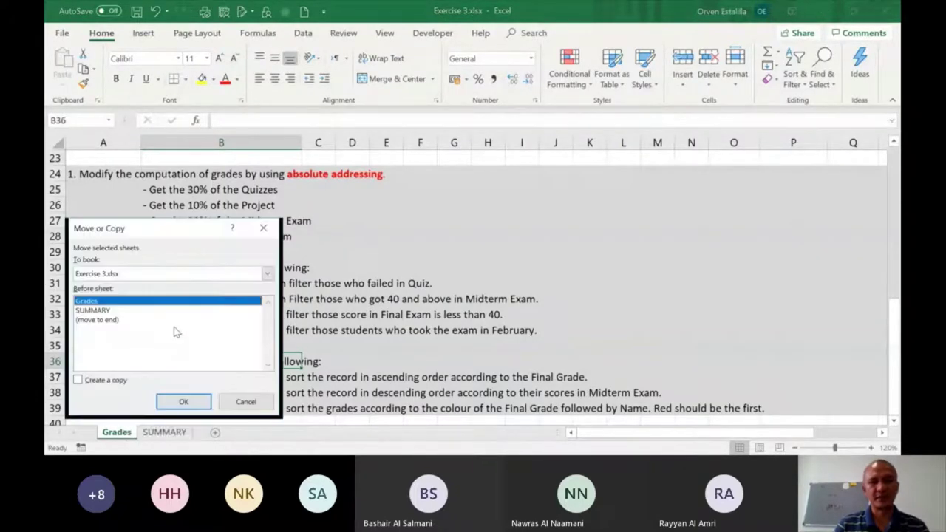
click(101, 320)
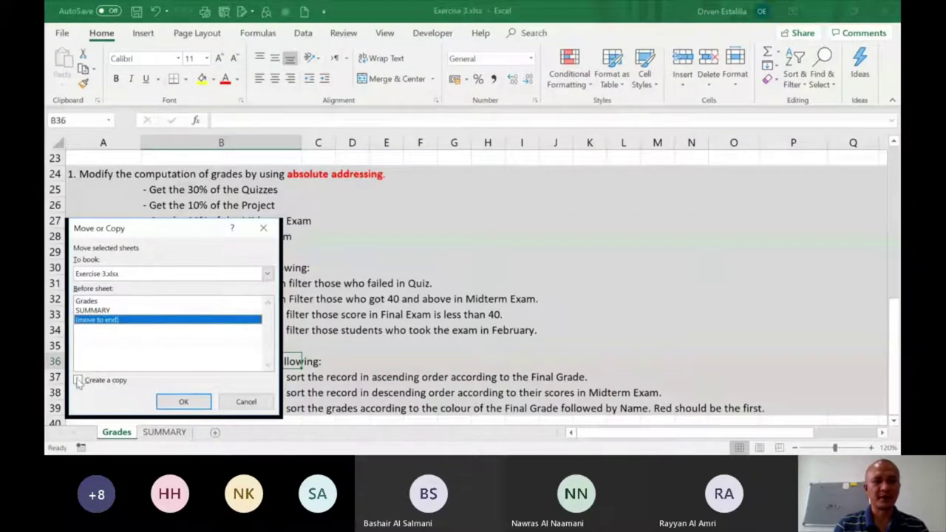
click(78, 380)
click(184, 402)
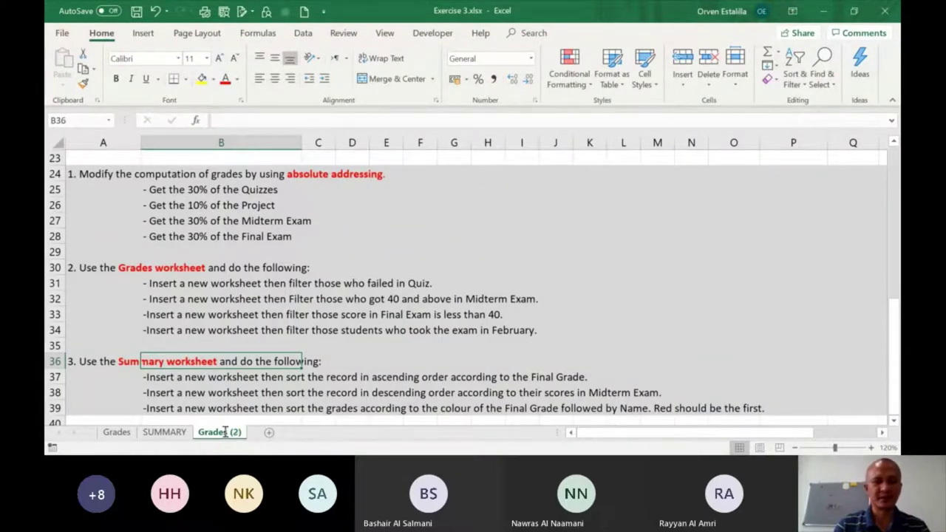
double_click(225, 434)
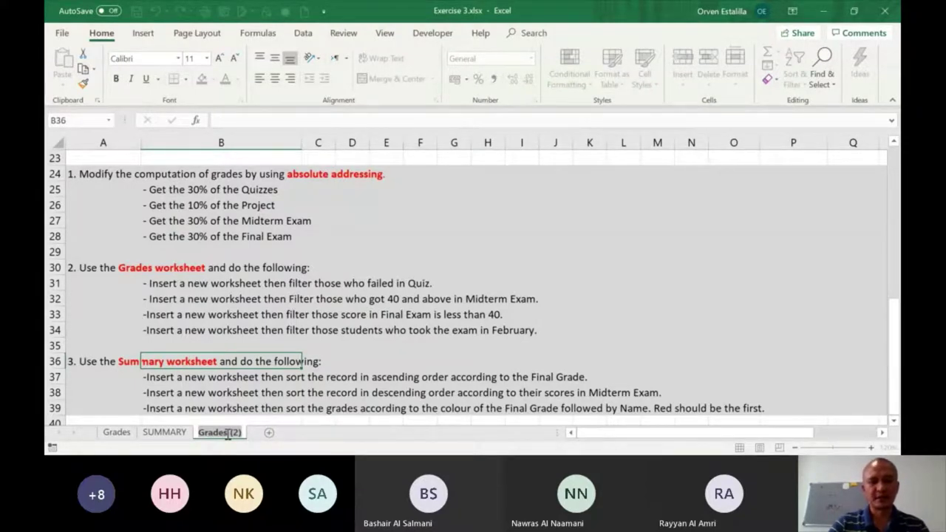
text(T)
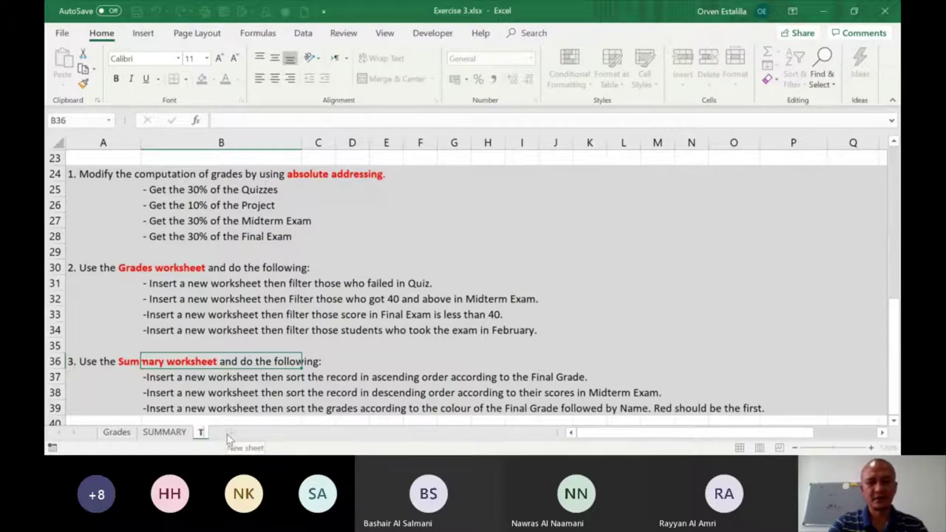
text(ask2)
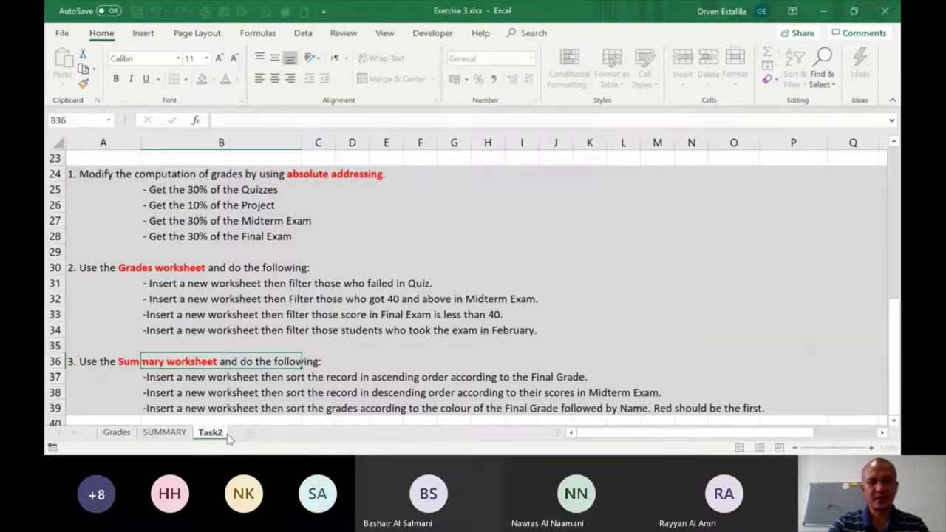
text(A)
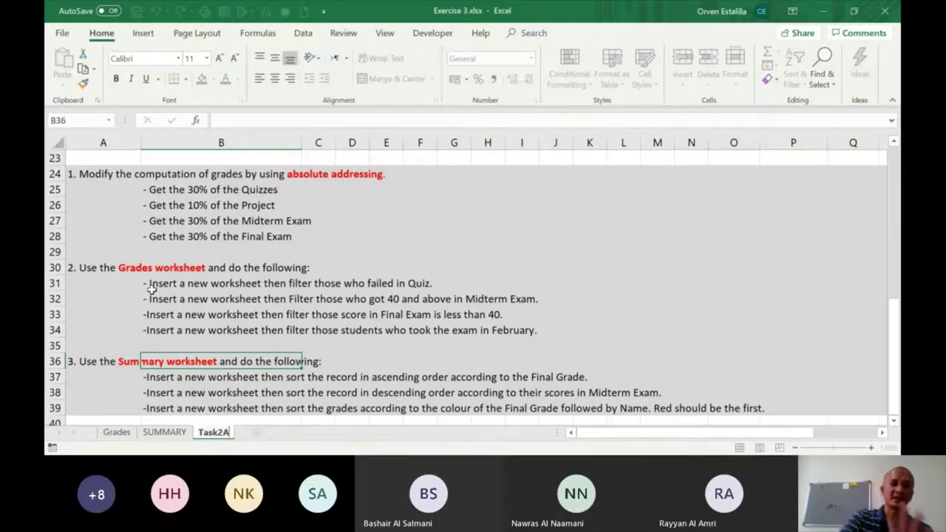
key(BackSpace)
key(BackSpace)
key(BackSpace)
key(BackSpace)
key(BackSpace)
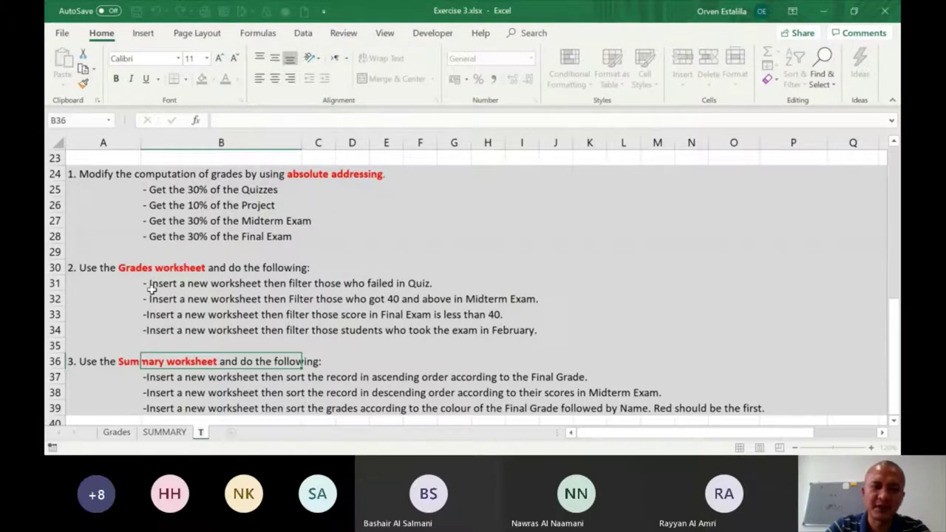
key(Escape)
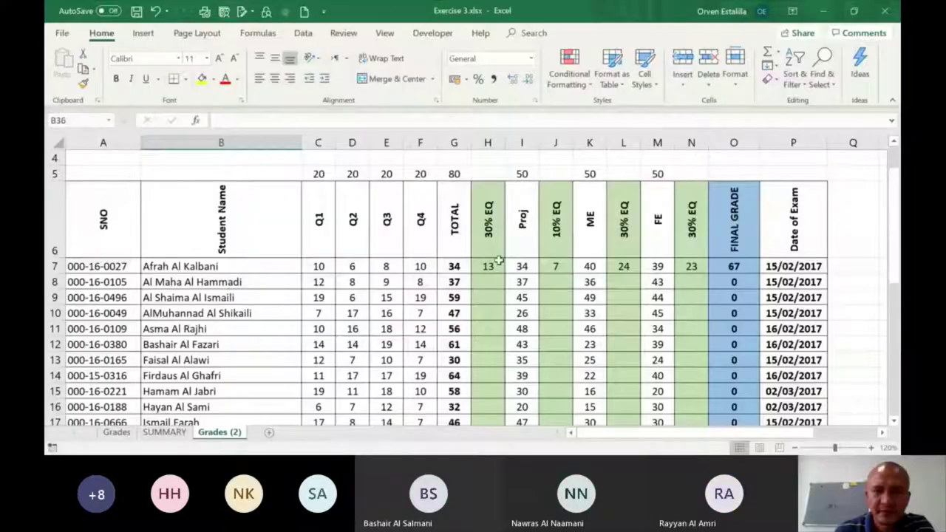
Inspect the quiz 30% EQ formula in cell H7 of the copied Grades sheet
double_click(493, 266)
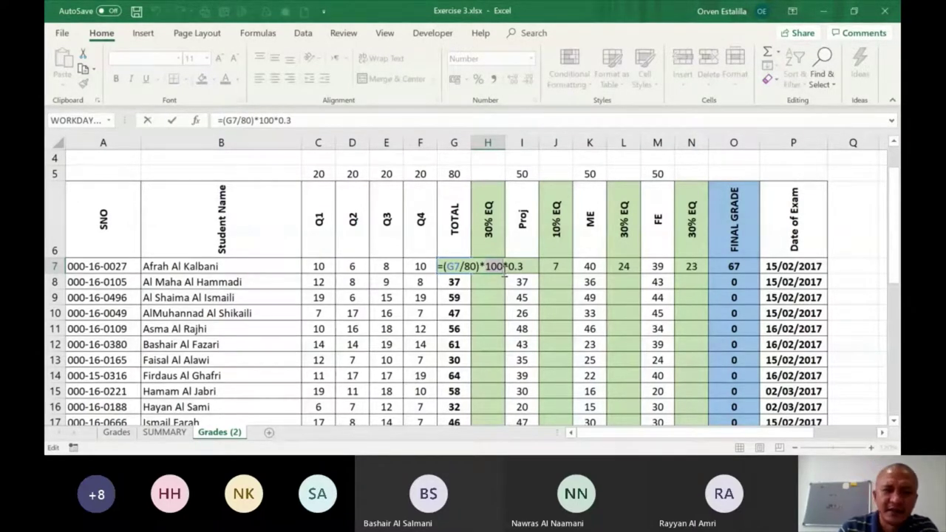
key(ctrl+Return)
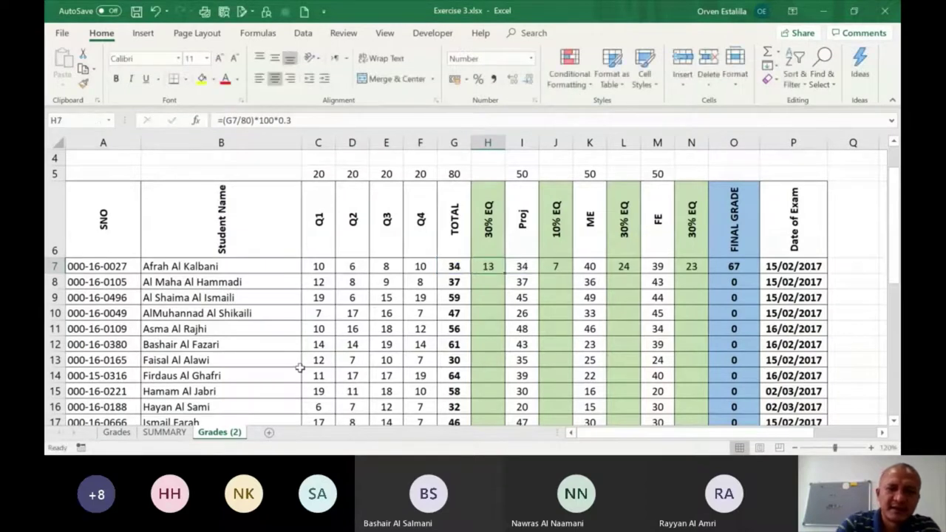